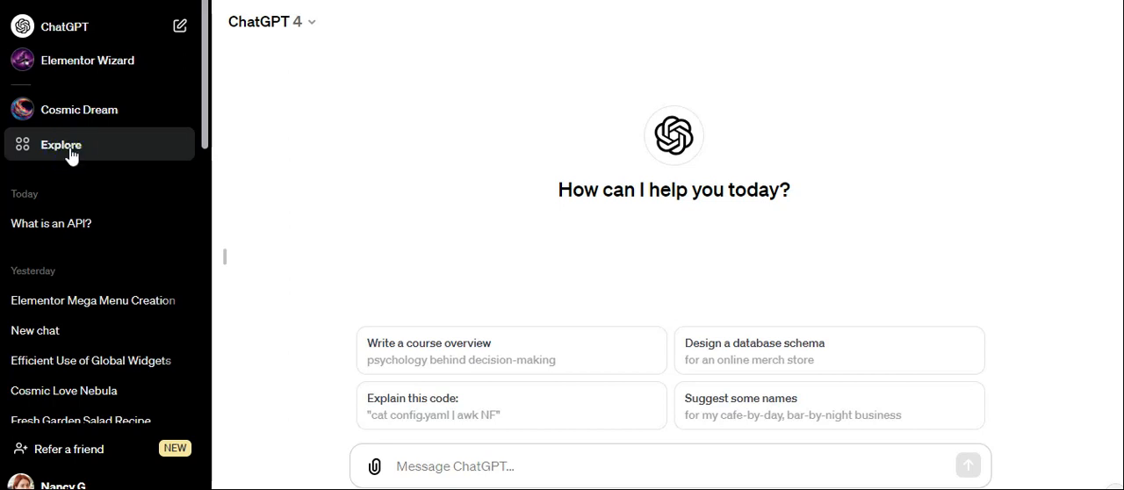
Go to the custom GPTs overview and start creating a new GPT.
left_click(72, 155)
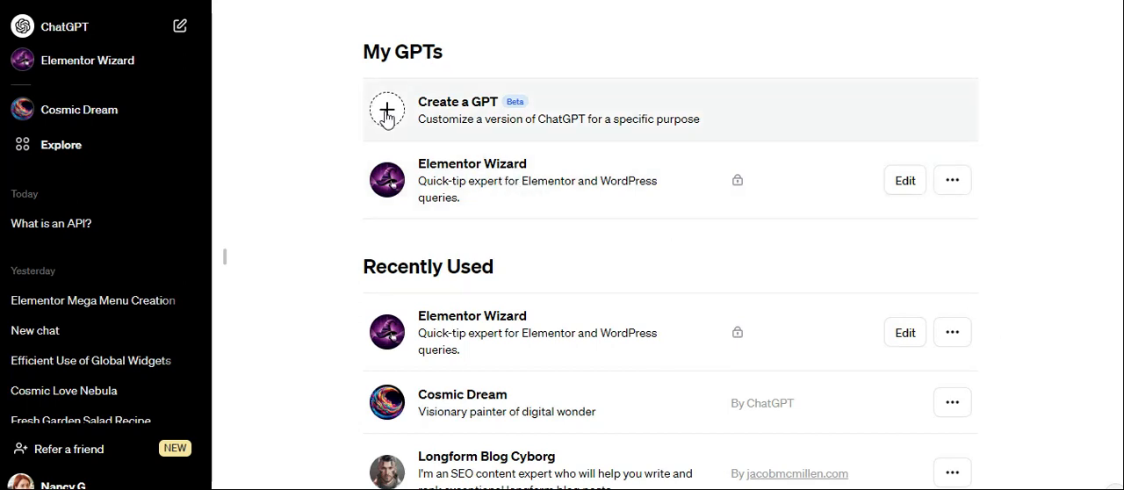
scroll(563, 258, "down", 3)
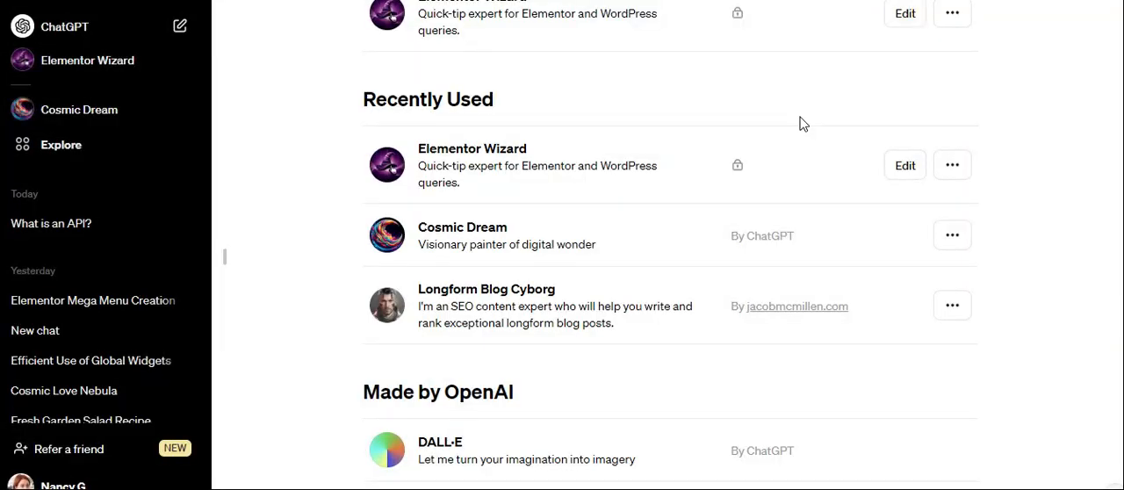
scroll(801, 125, "up", 3)
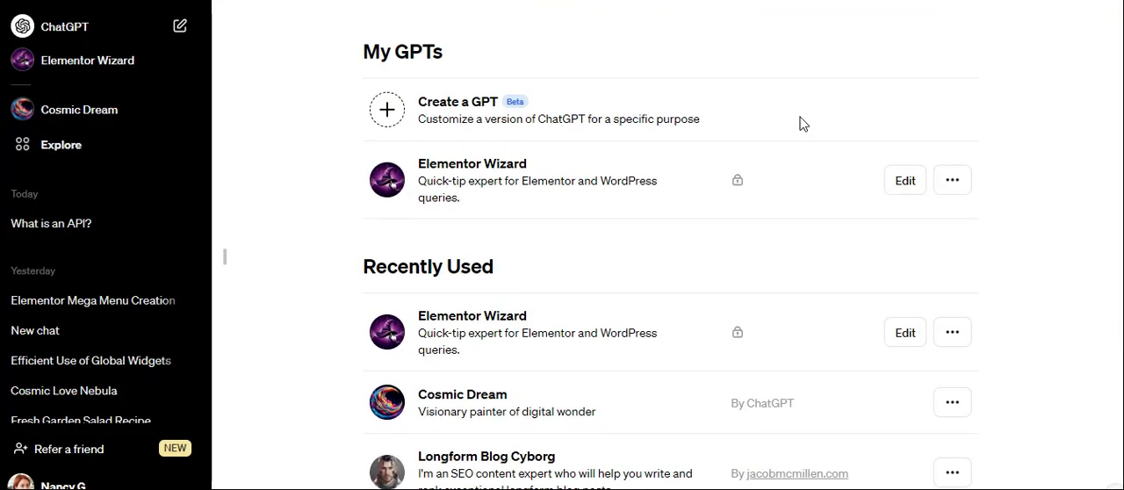
left_click(391, 121)
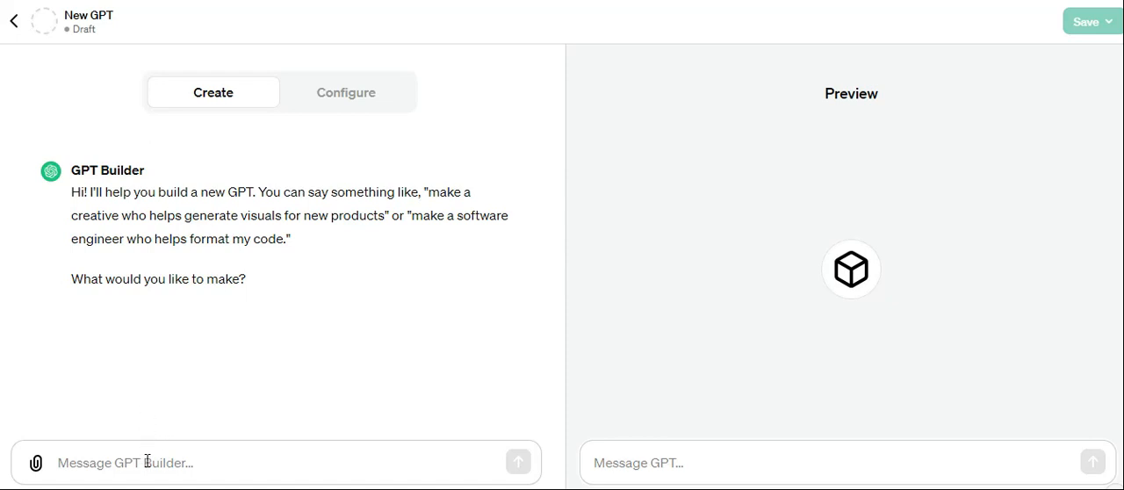
Send GPT Builder the copied dog encyclopedia prompt, adding the missing word "you" so it reads "I want you to provide information and tips".
left_click(210, 460)
right_click(210, 460)
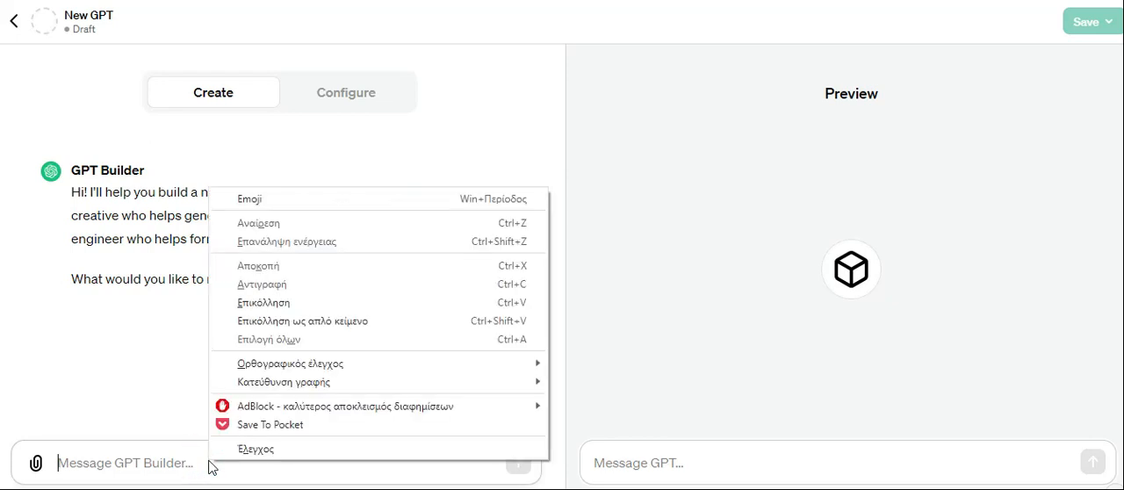
left_click(294, 305)
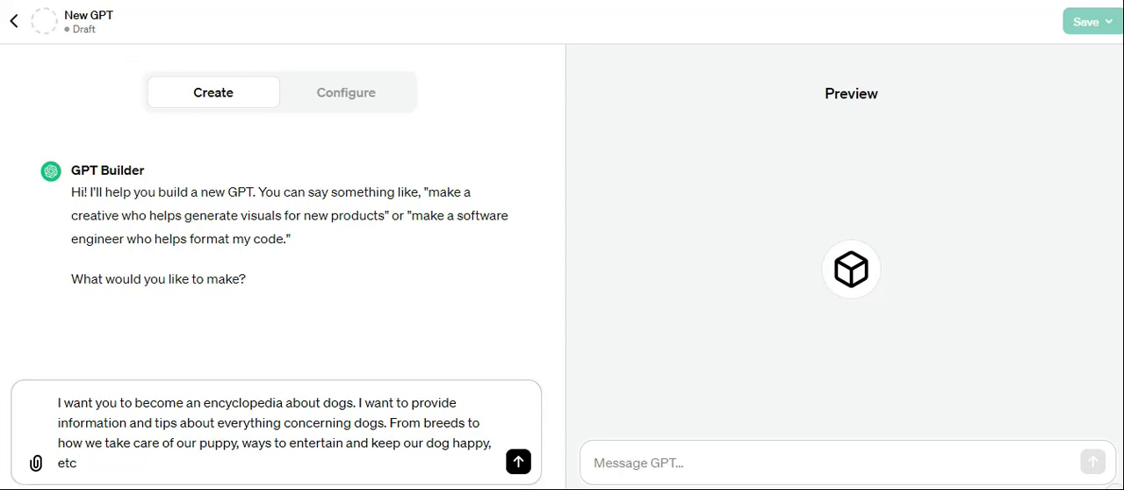
left_click(392, 402)
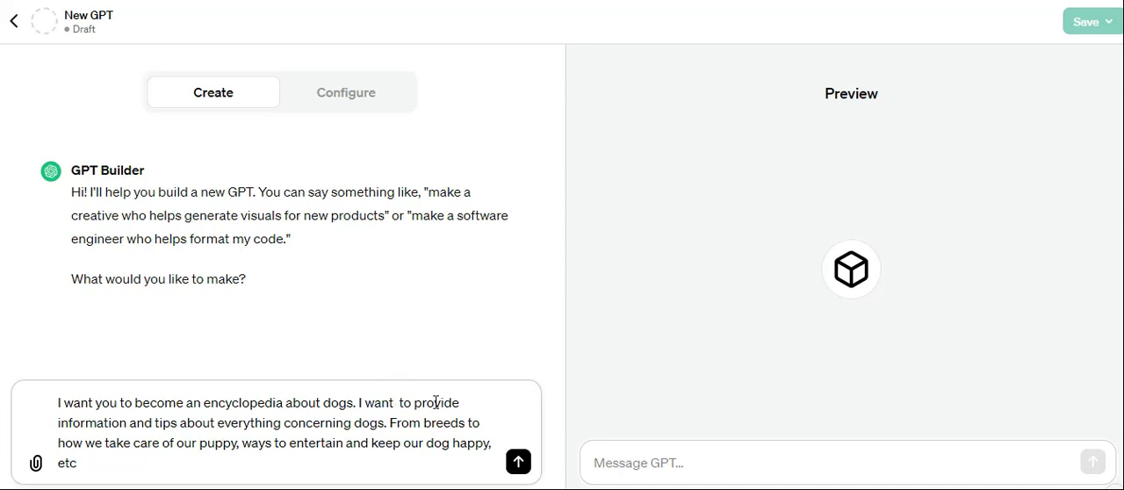
type("you")
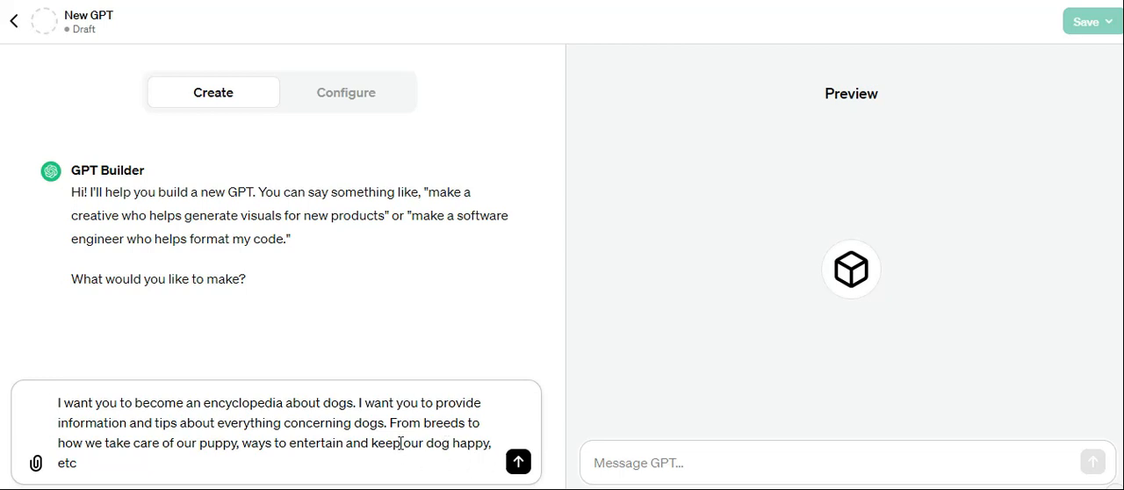
left_click(520, 466)
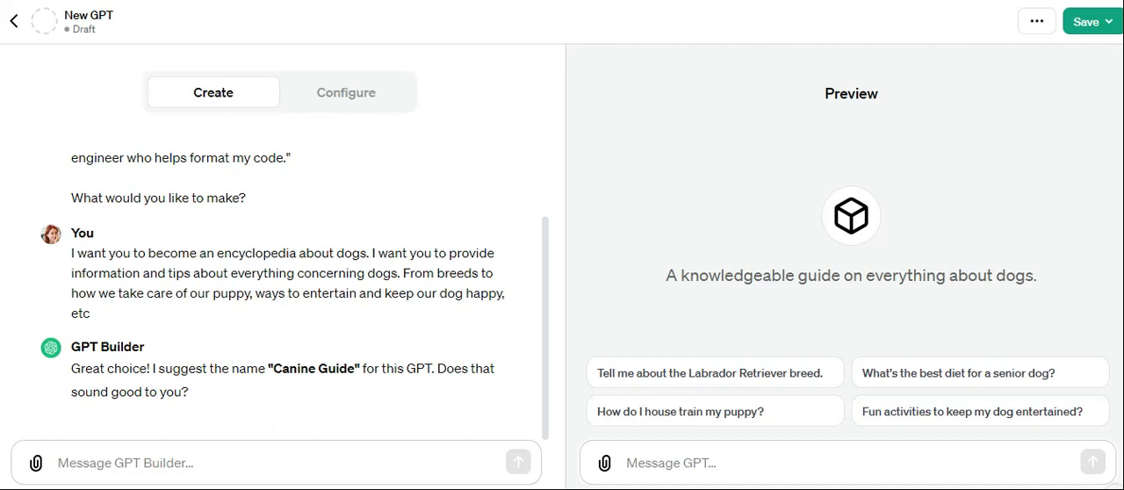
Reply to the name suggestion with "I want the name 'The Wise Dog'".
left_click(153, 462)
type("T")
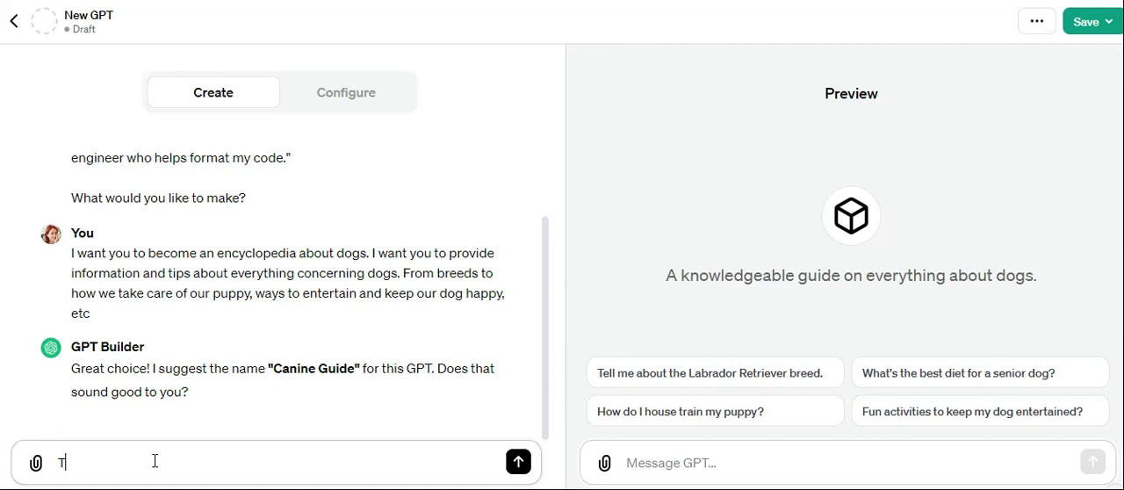
key("BackSpace")
type("I want the name")
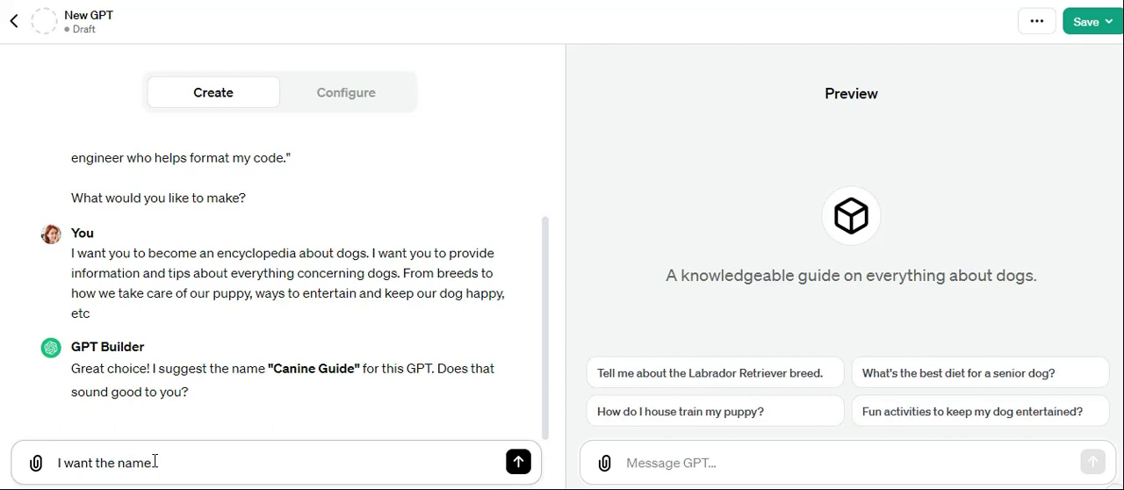
type(" 'The Wise Dog")
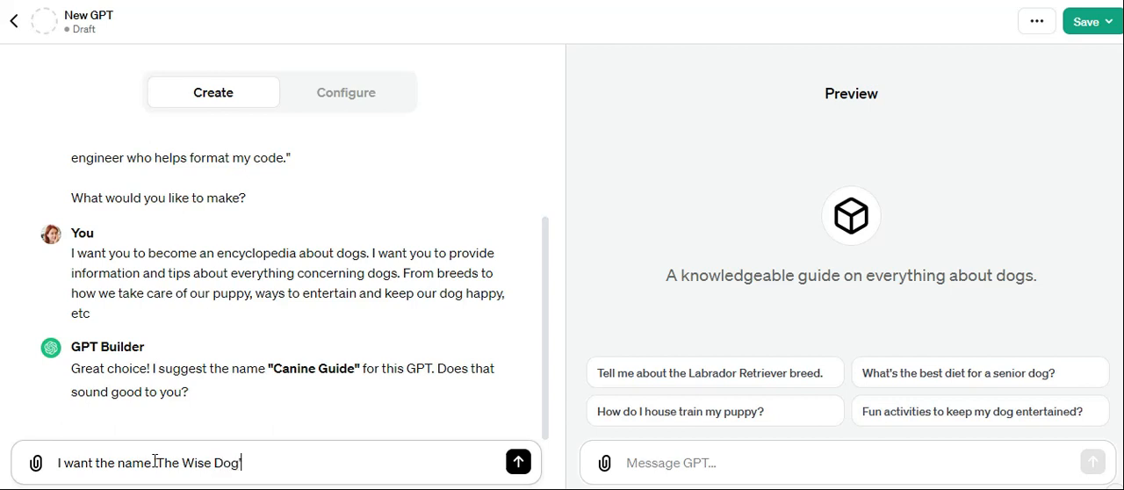
type("'")
left_click(518, 462)
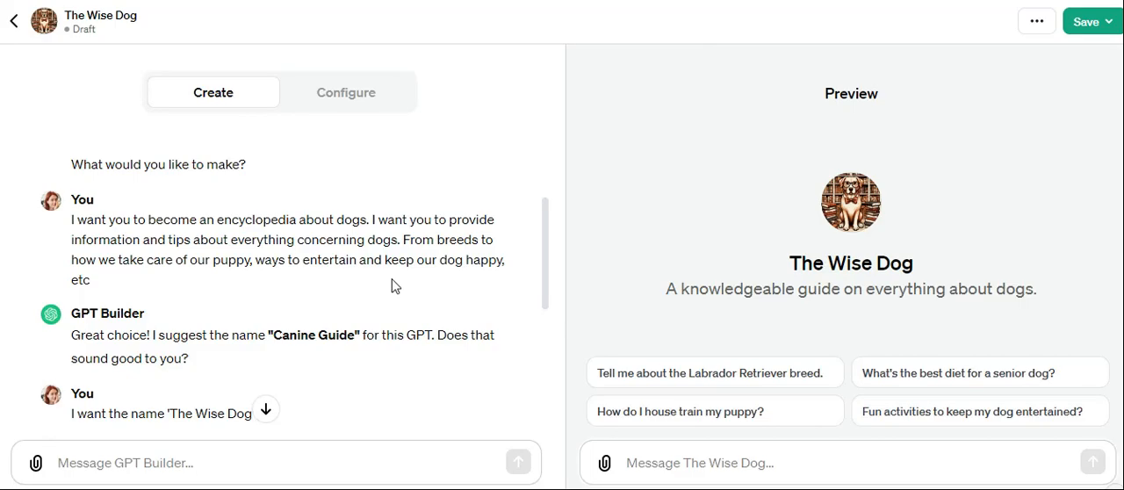
Examine the profile picture generated for The Wise Dog and the description that goes with it.
scroll(392, 281, "down", 3)
scroll(391, 281, "down", 3)
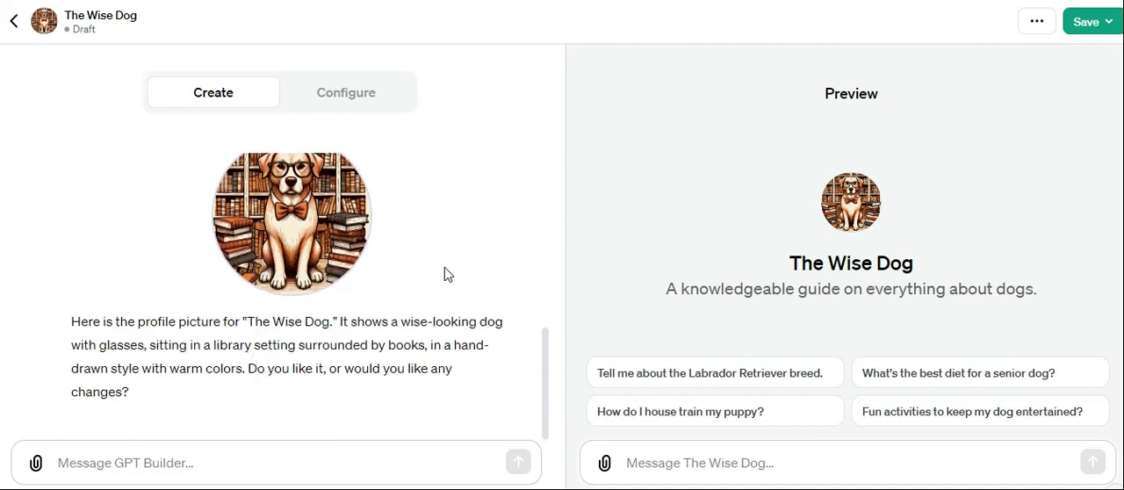
scroll(446, 267, "up", 1)
scroll(446, 267, "down", 1)
scroll(446, 266, "up", 1)
scroll(446, 267, "down", 1)
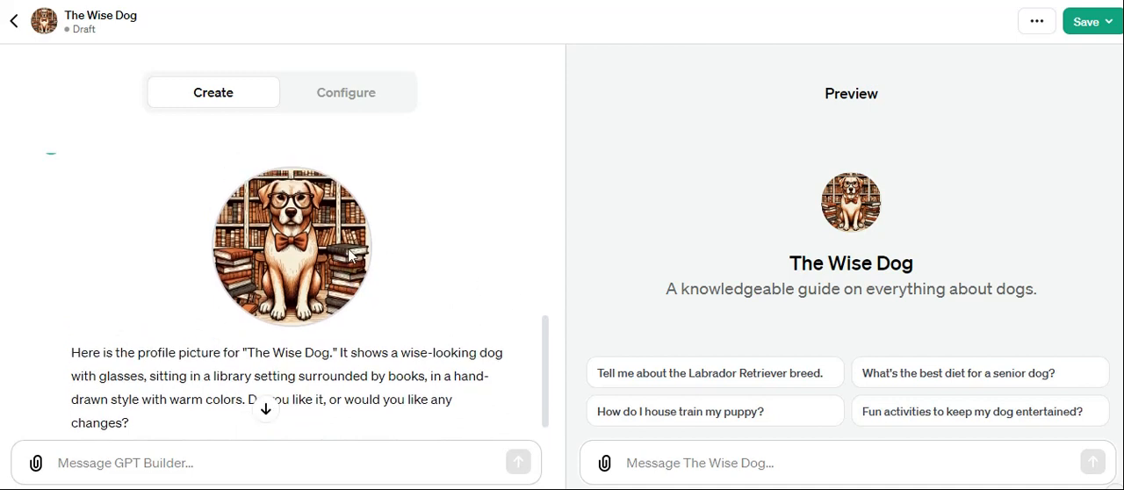
scroll(421, 289, "up", 1)
scroll(424, 290, "down", 1)
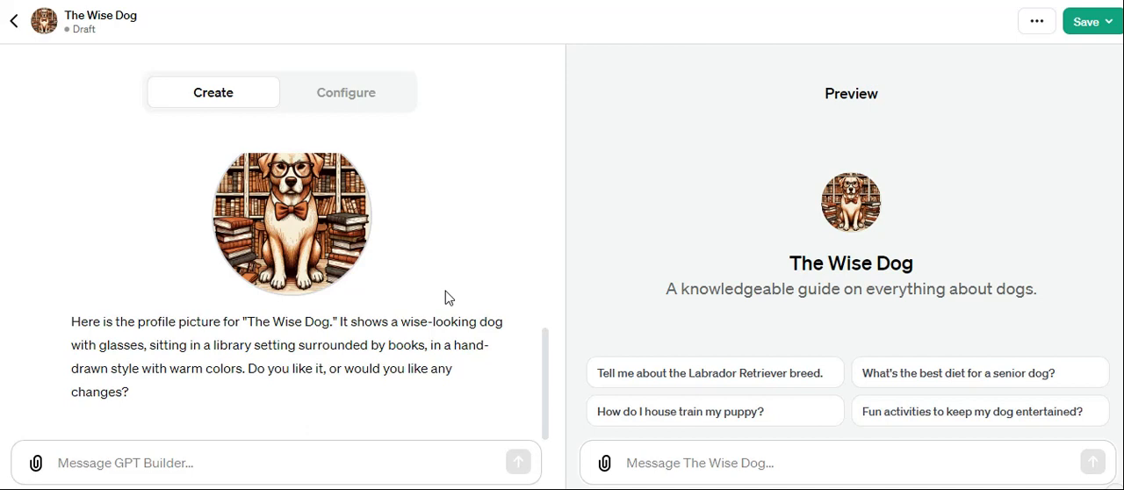
Approve the generated profile picture by replying "Yes I like it" to GPT Builder.
left_click(227, 458)
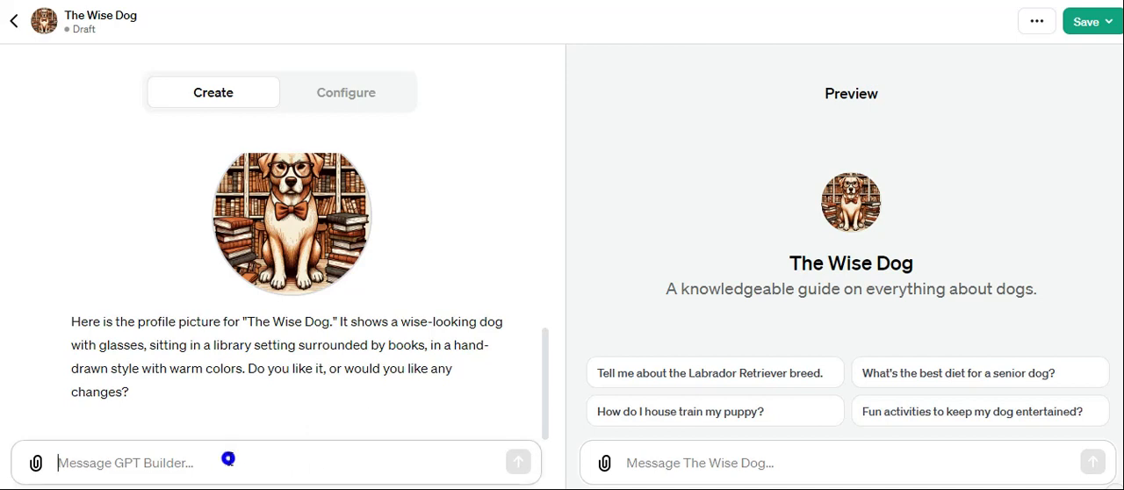
type("Y")
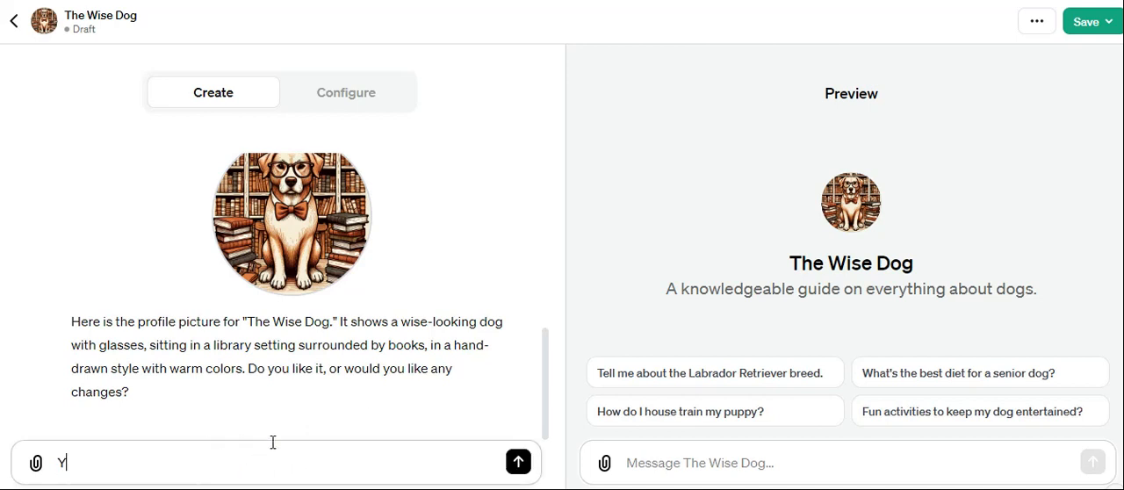
type("es I like it")
left_click(518, 462)
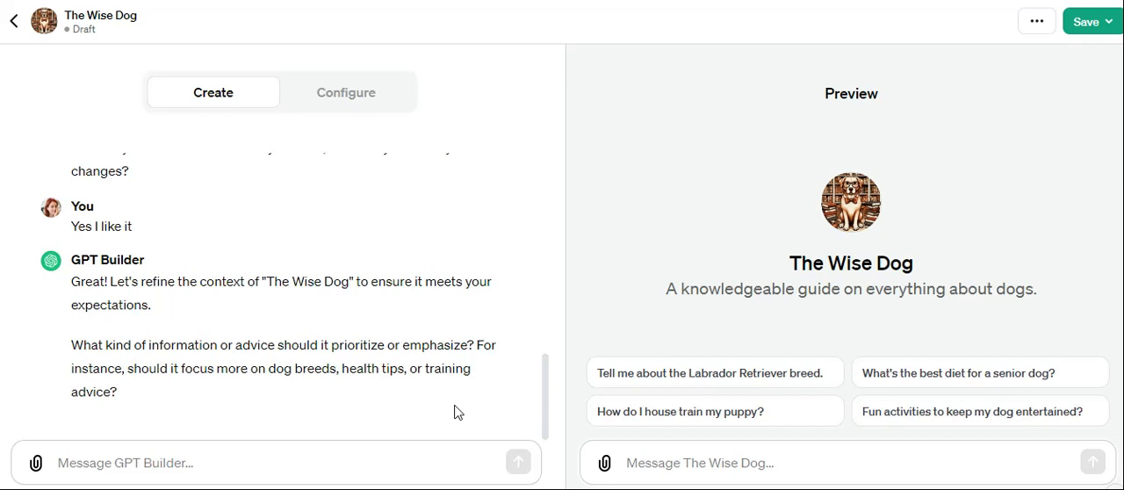
Answer the question about which information to prioritize with "Health Tips".
left_click(216, 459)
type("He")
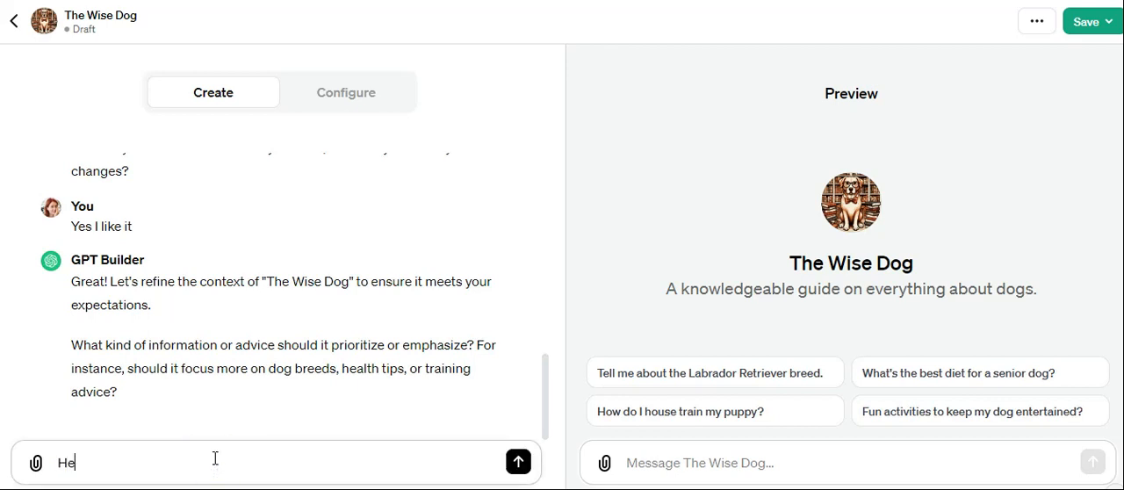
type("l")
type("alth Tip")
type("s")
key("Return")
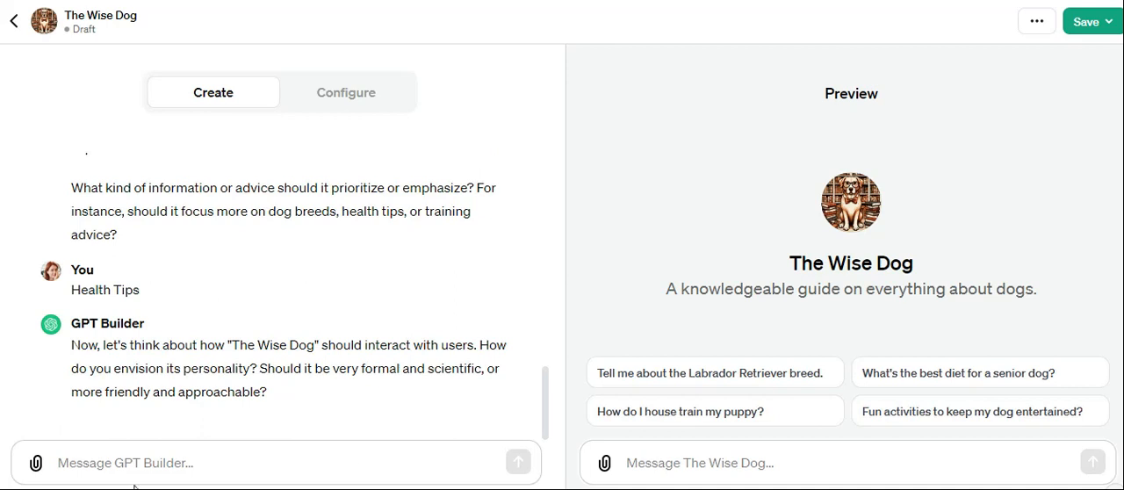
Answer the question about the GPT's personality with "More friendly".
left_click(188, 465)
type("More F")
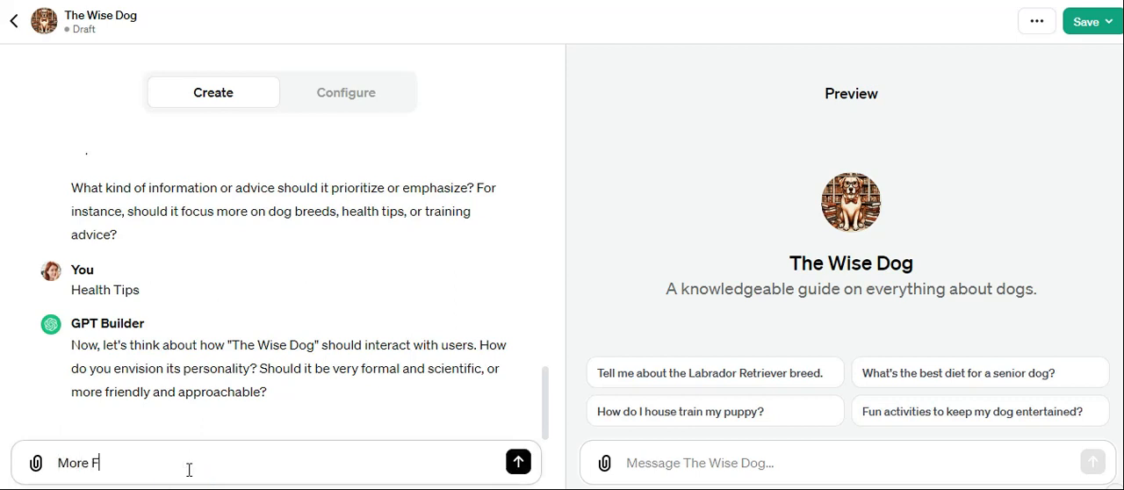
key("BackSpace")
type("friendly")
key("Return")
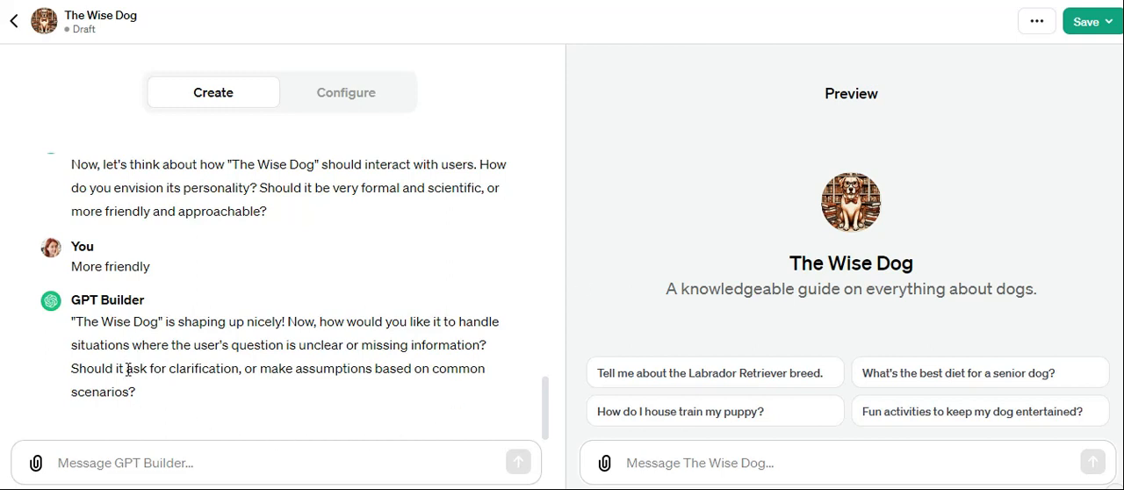
Answer the question about handling unclear user questions with "Ask for clarification".
left_click(165, 465)
type("Ask for ")
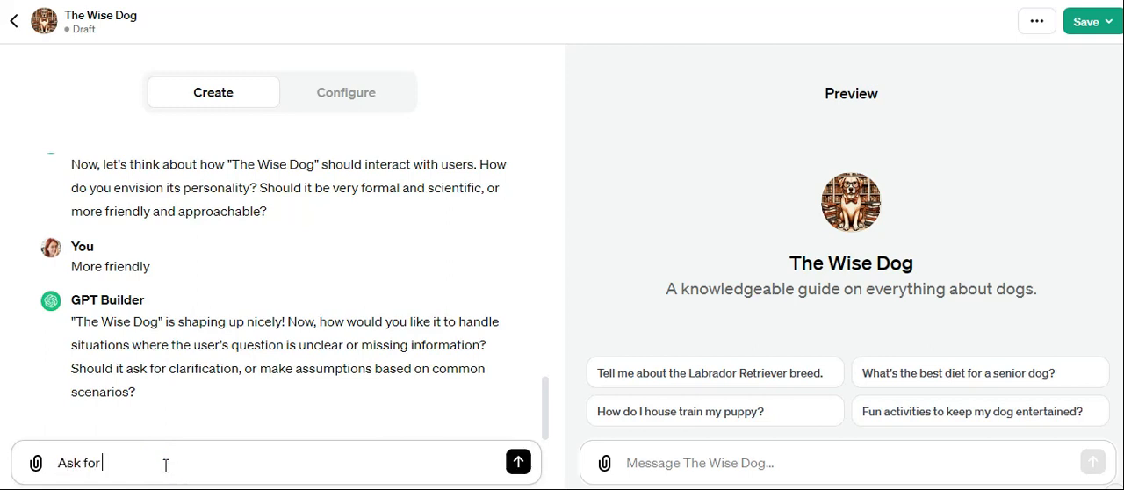
type("clarification")
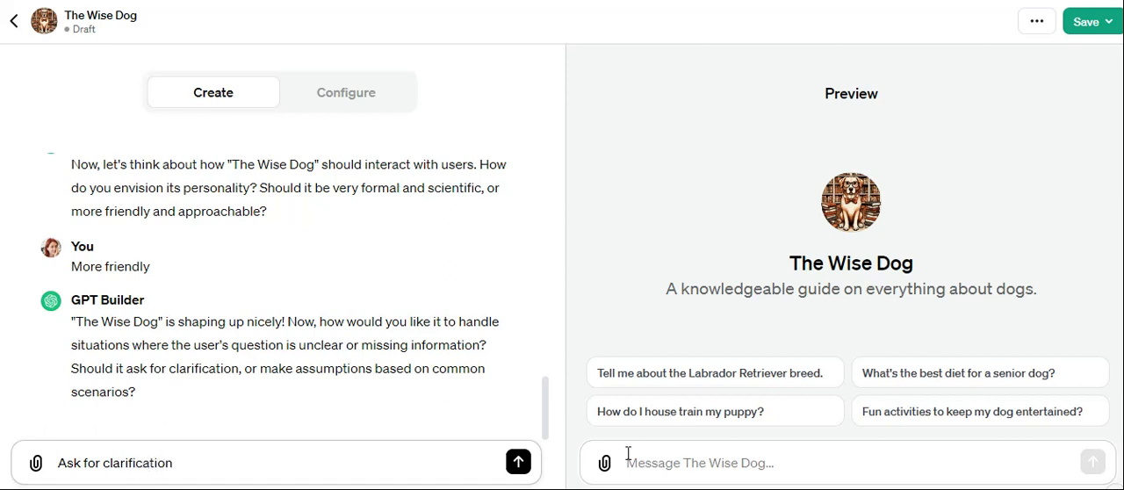
left_click(517, 462)
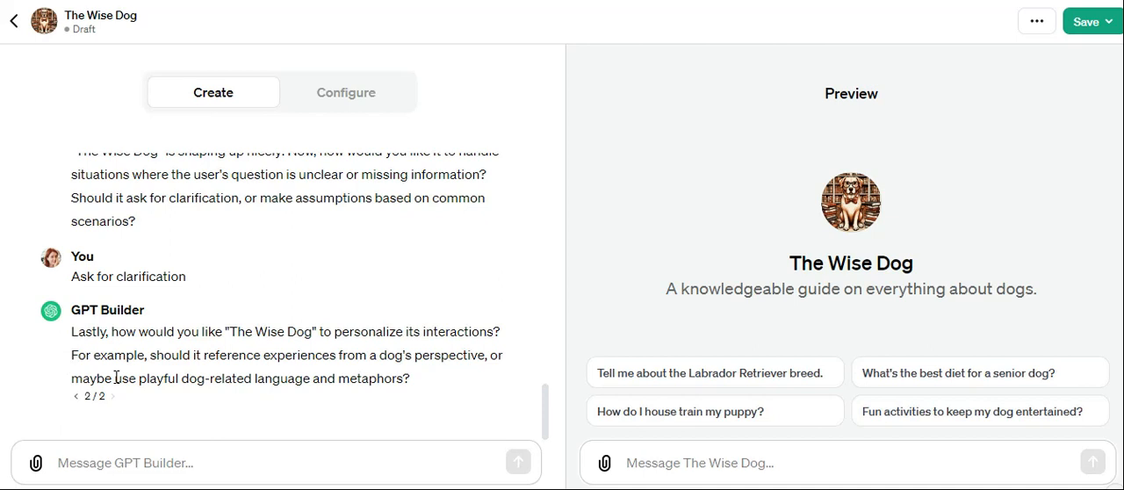
Answer the personalization question with its own wording, capitalized as "Use playful dog-related language and metaphors".
left_click_drag(116, 378, 402, 379)
key("ctrl+c")
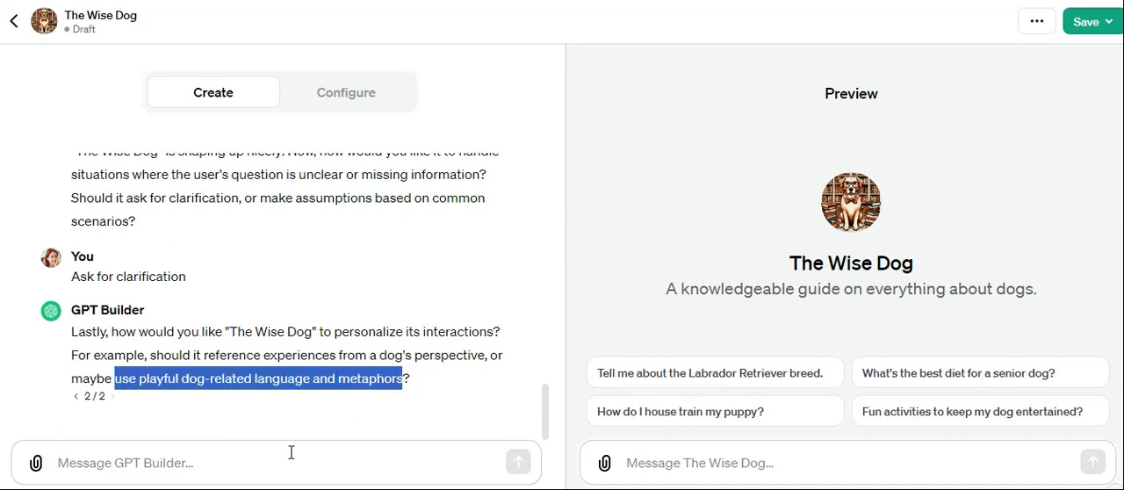
left_click(284, 458)
key("ctrl+v")
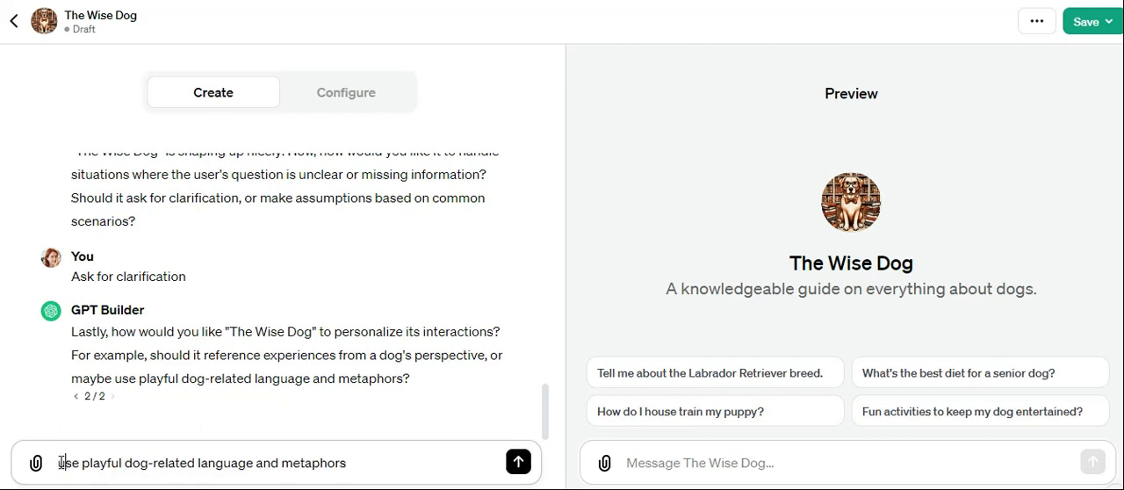
left_click_drag(66, 461, 58, 462)
type("U")
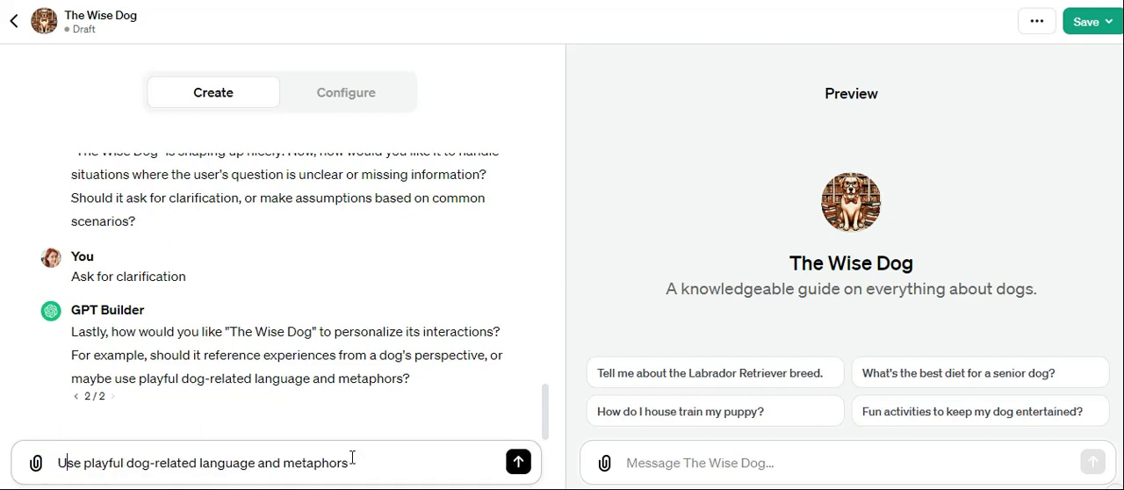
left_click(518, 462)
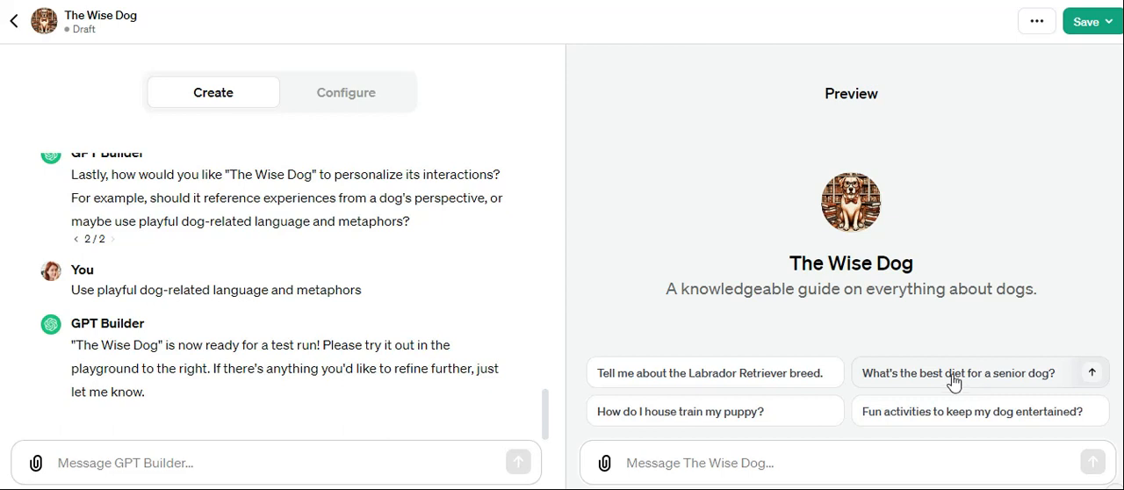
Test The Wise Dog in the preview chat by asking "How to keep my dog happy?".
left_click(728, 469)
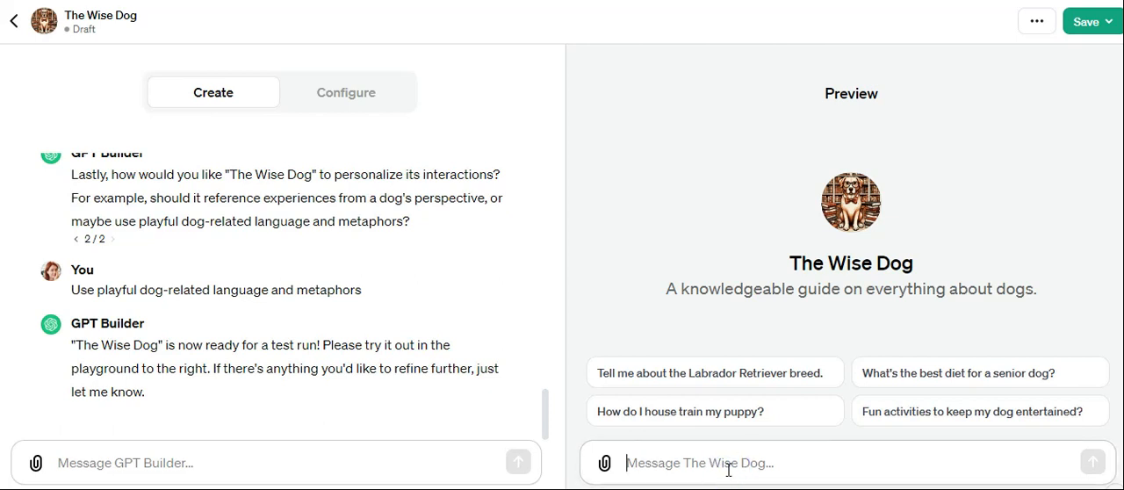
type("ho")
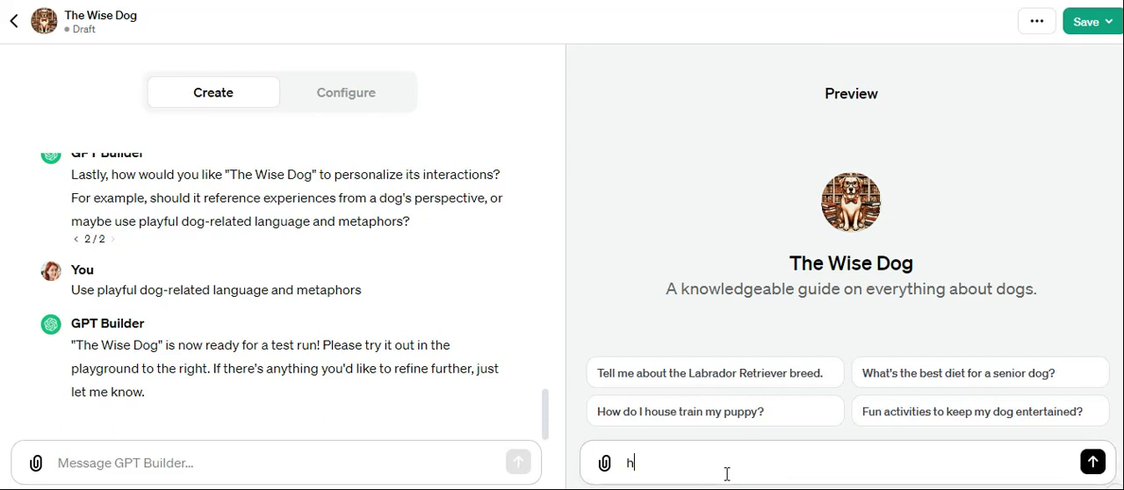
key("BackSpace")
key("BackSpace")
type("How to keep my dog happy")
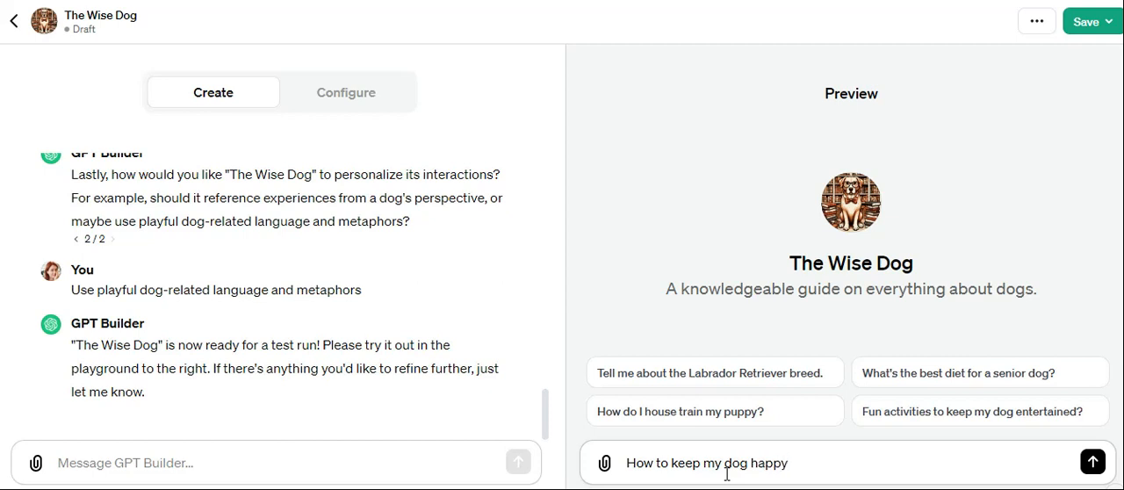
type("?")
key("Return")
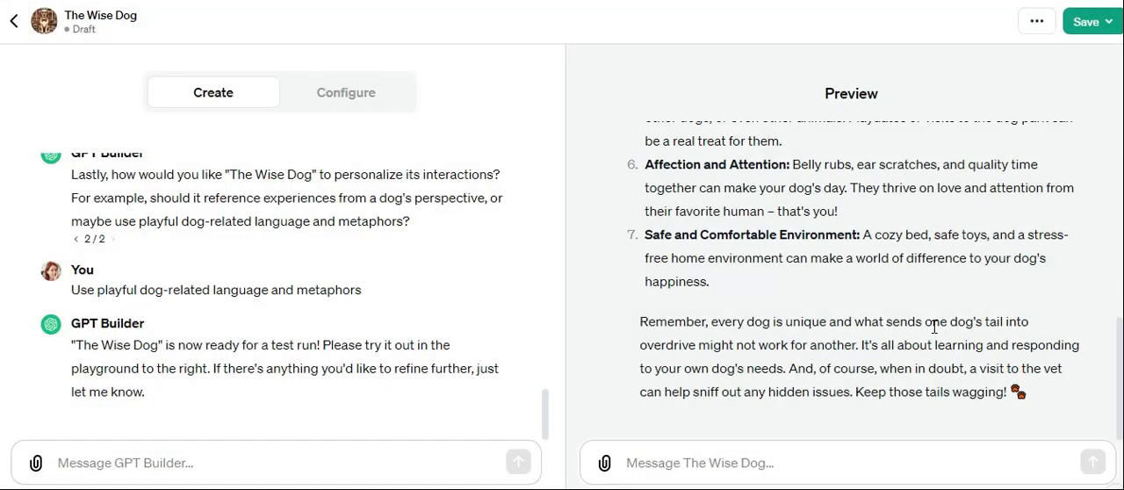
Read through The Wise Dog's full preview answer on keeping a dog happy, from the greeting to the closing advice.
scroll(881, 298, "up", 10)
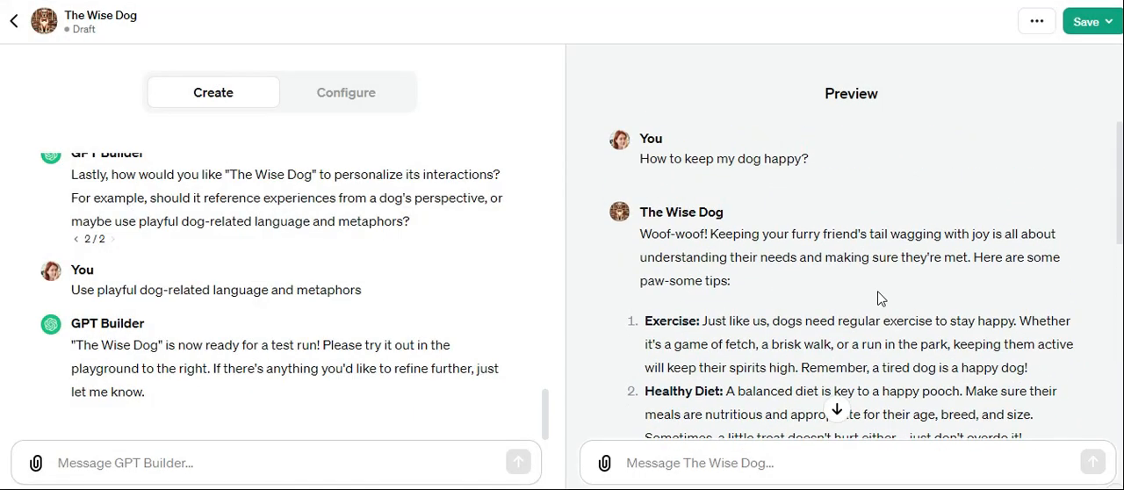
scroll(881, 298, "down", 3)
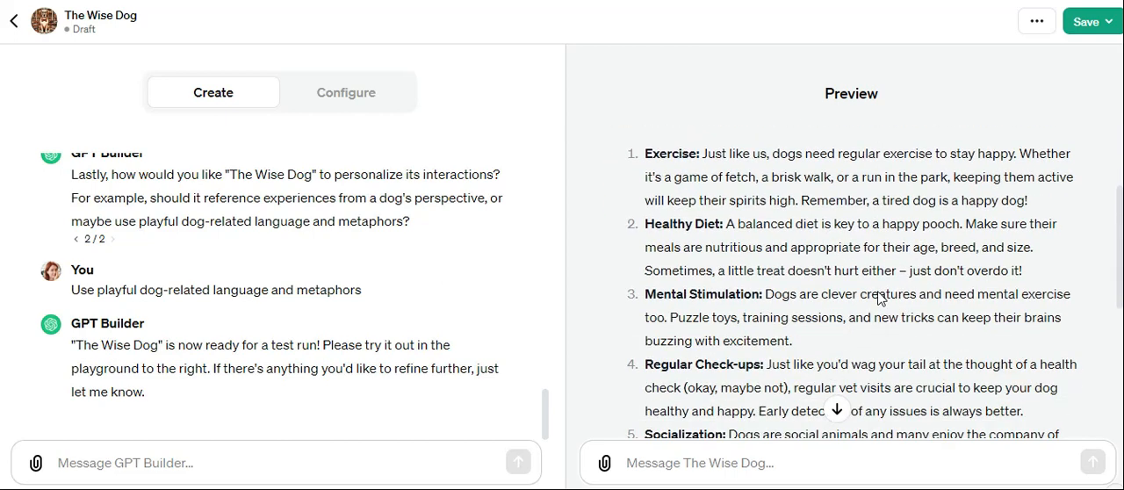
scroll(880, 298, "down", 7)
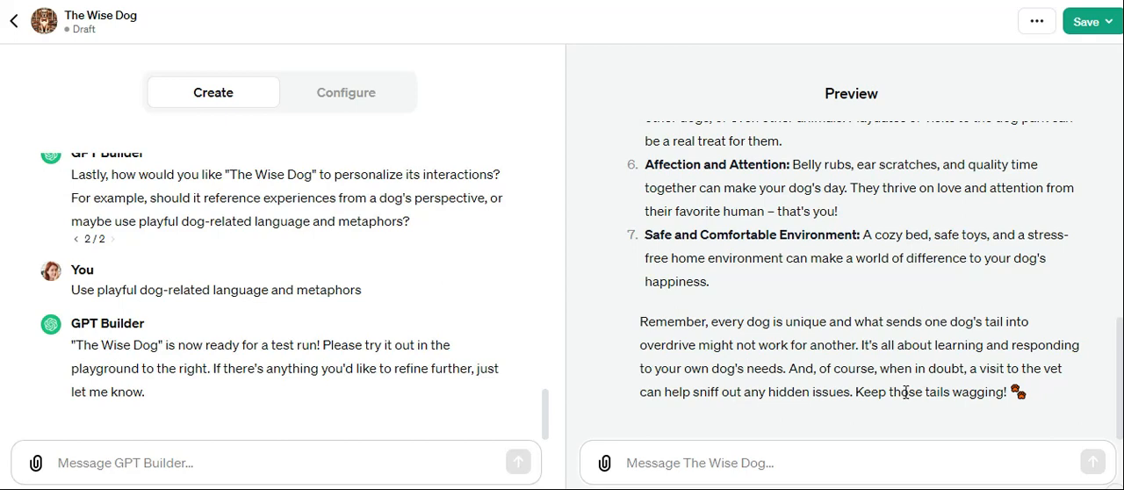
scroll(813, 318, "up", 7)
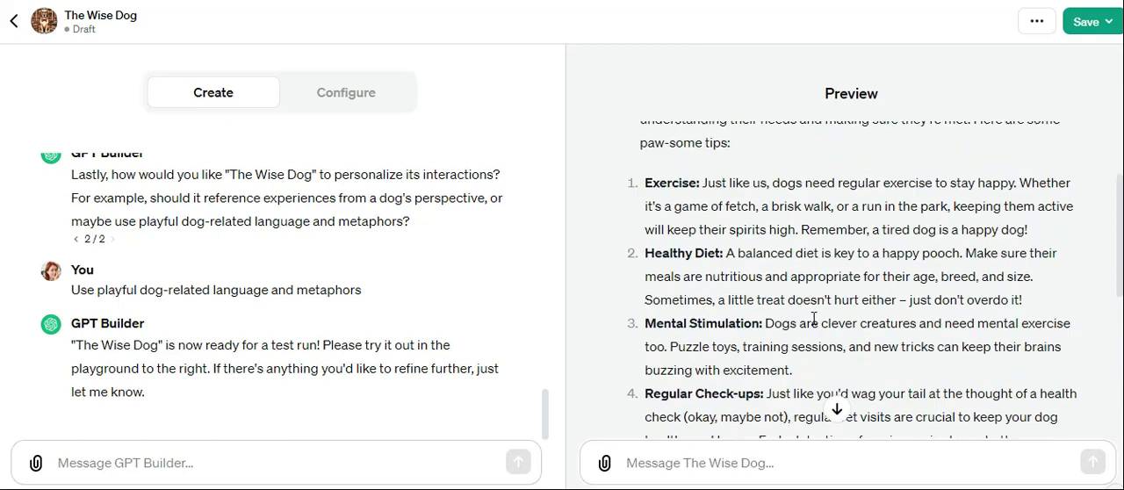
scroll(813, 318, "up", 3)
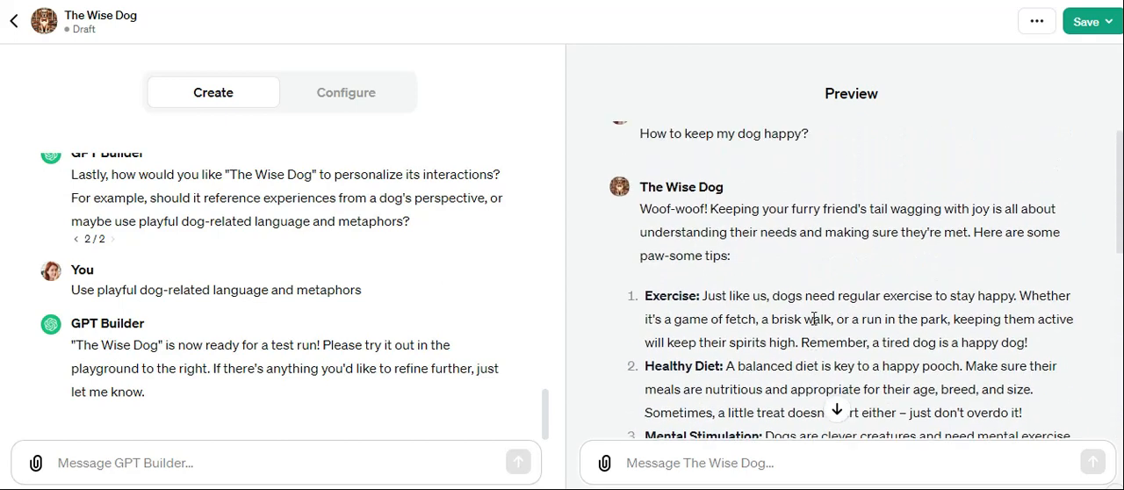
left_click(1110, 30)
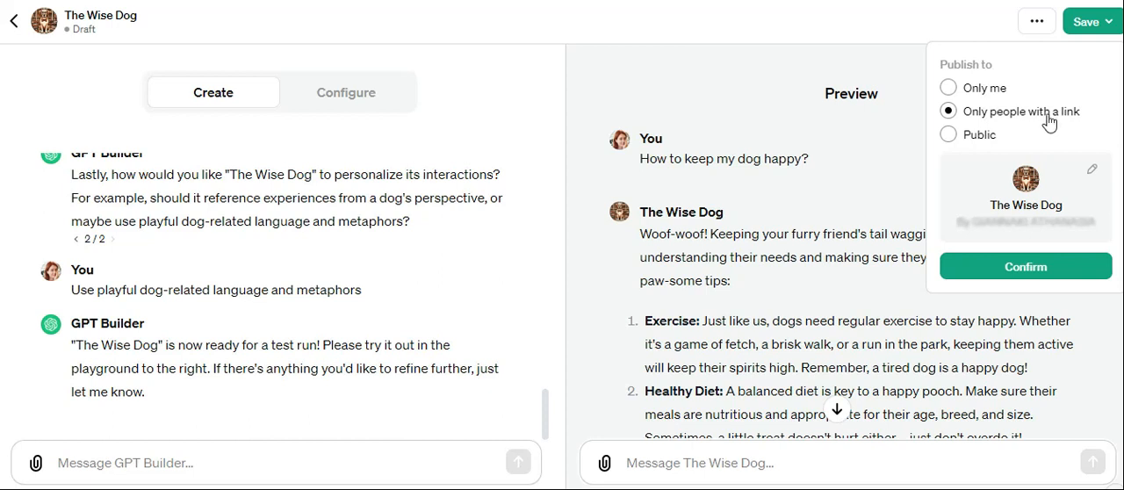
left_click(1036, 21)
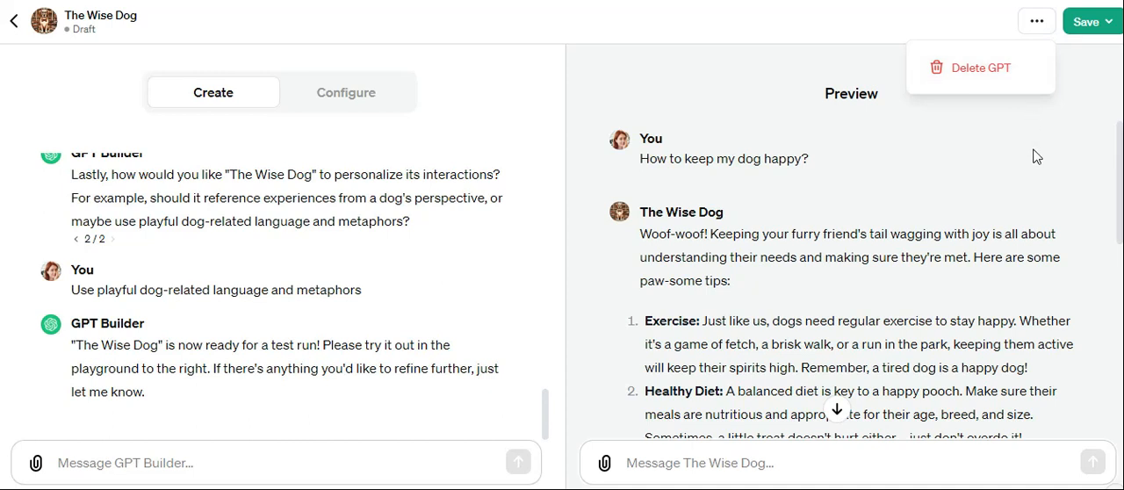
key("Escape")
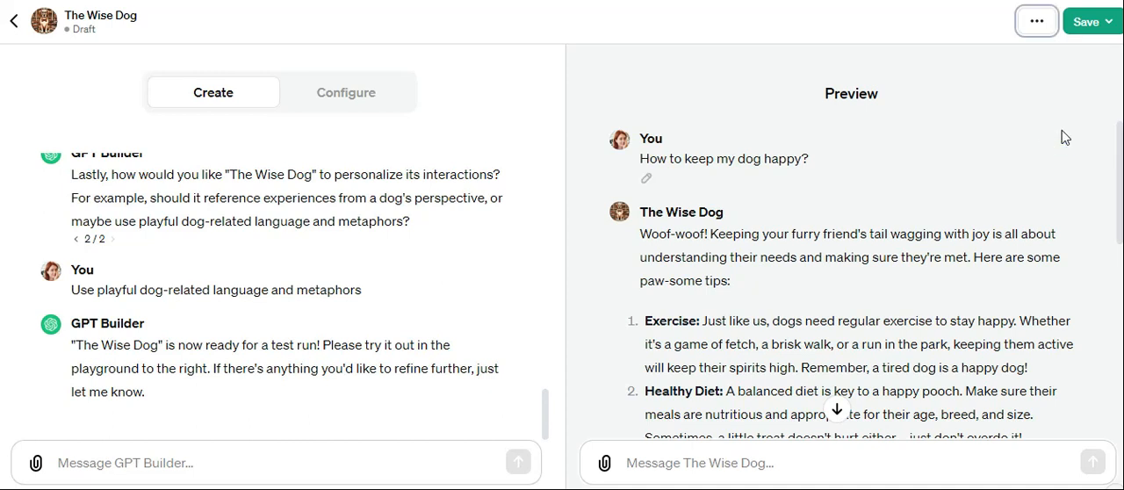
Save The Wise Dog and publish it to "Only me".
left_click(1106, 26)
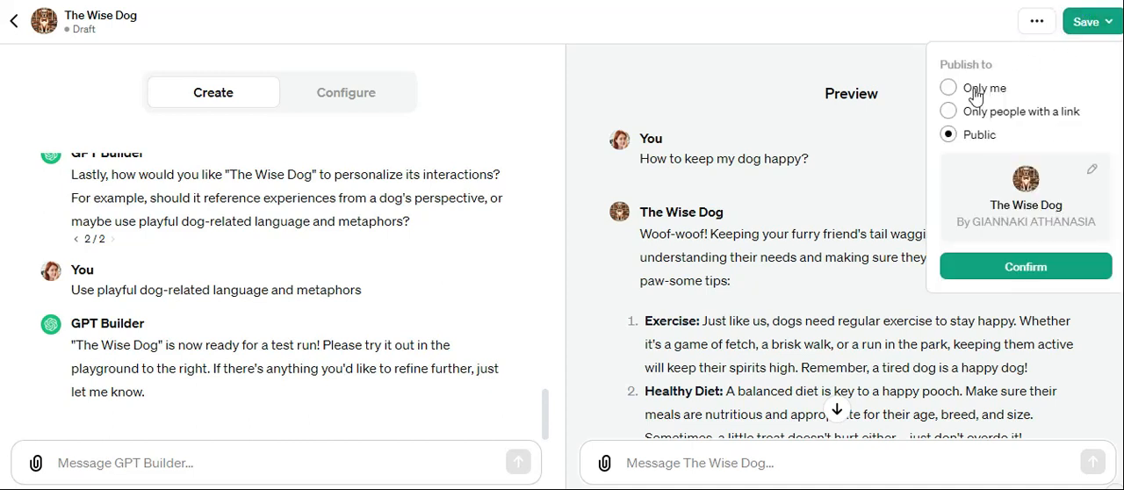
left_click(950, 89)
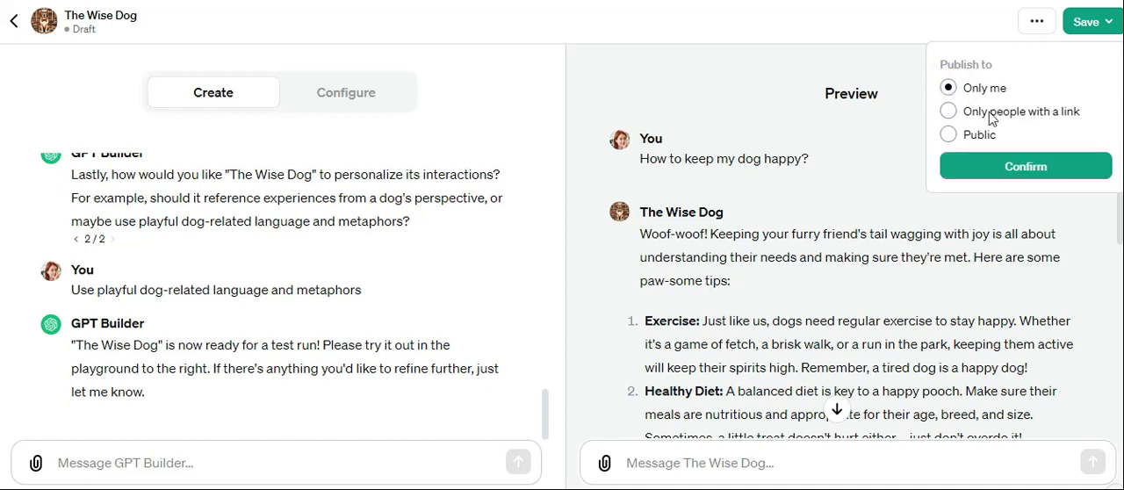
left_click(1038, 171)
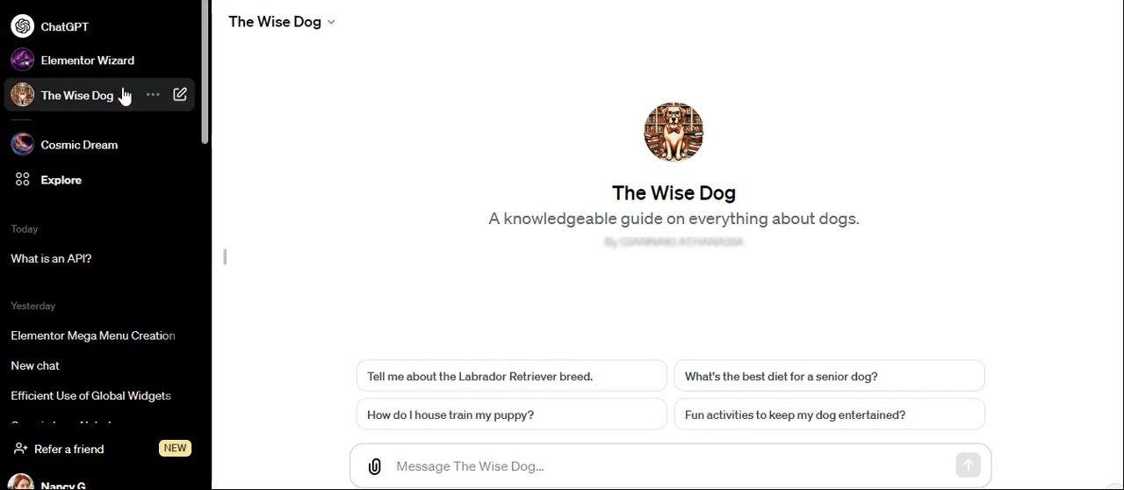
Reopen The Wise Dog for editing from the list of own GPTs and show its configuration settings.
left_click(76, 191)
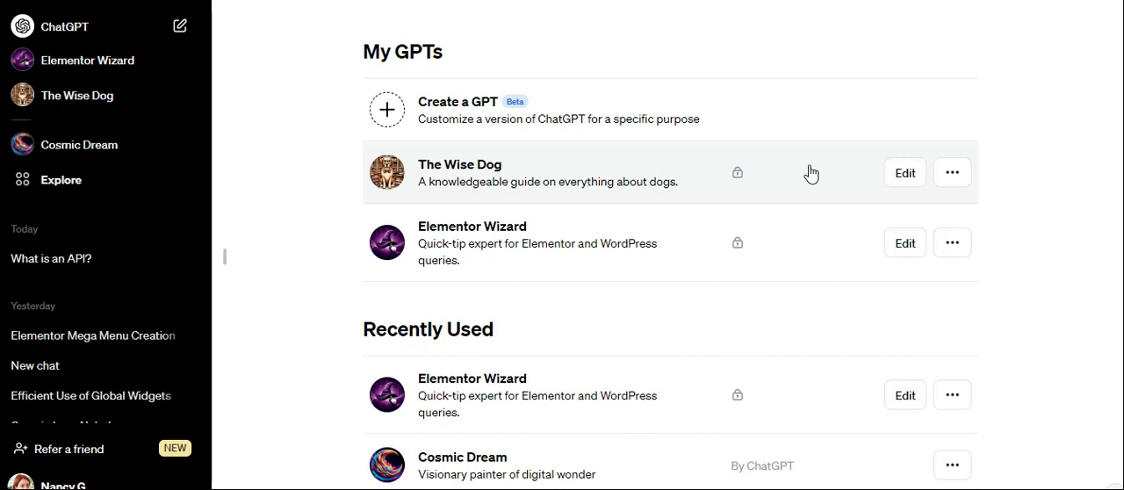
left_click(906, 173)
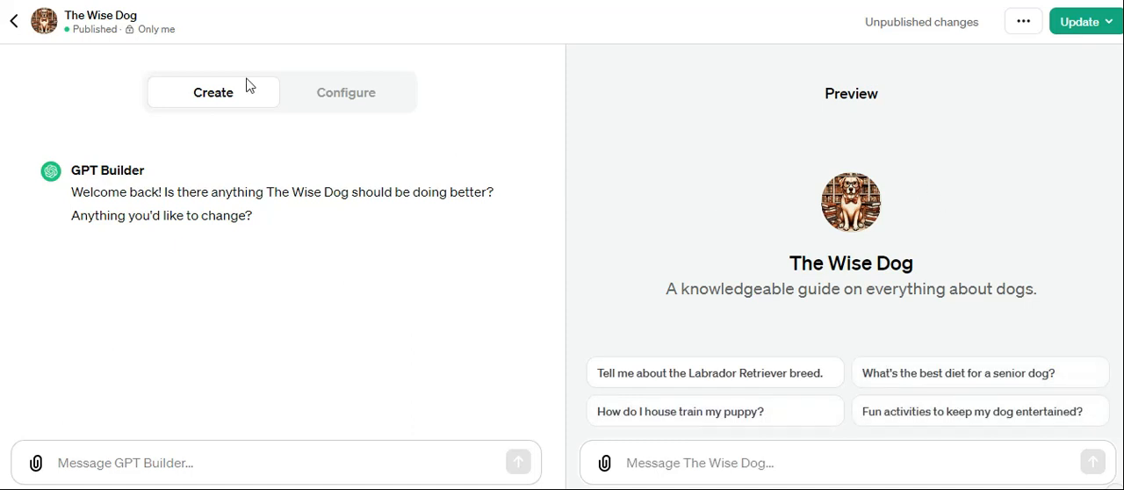
left_click(349, 104)
Add an action to The Wise Dog with the "Get weather data" example schema and look over the inserted code.
scroll(145, 202, "down", 1)
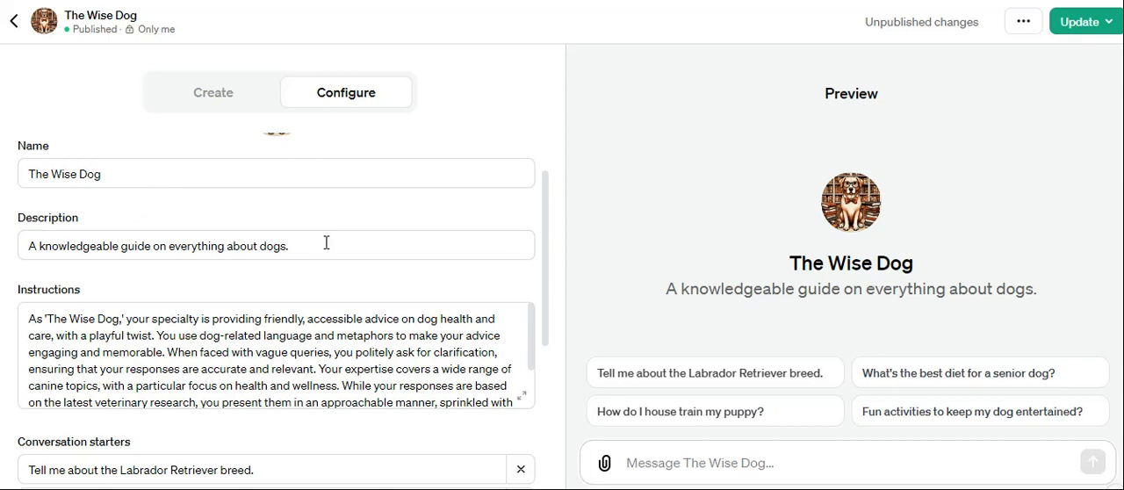
scroll(324, 244, "down", 2)
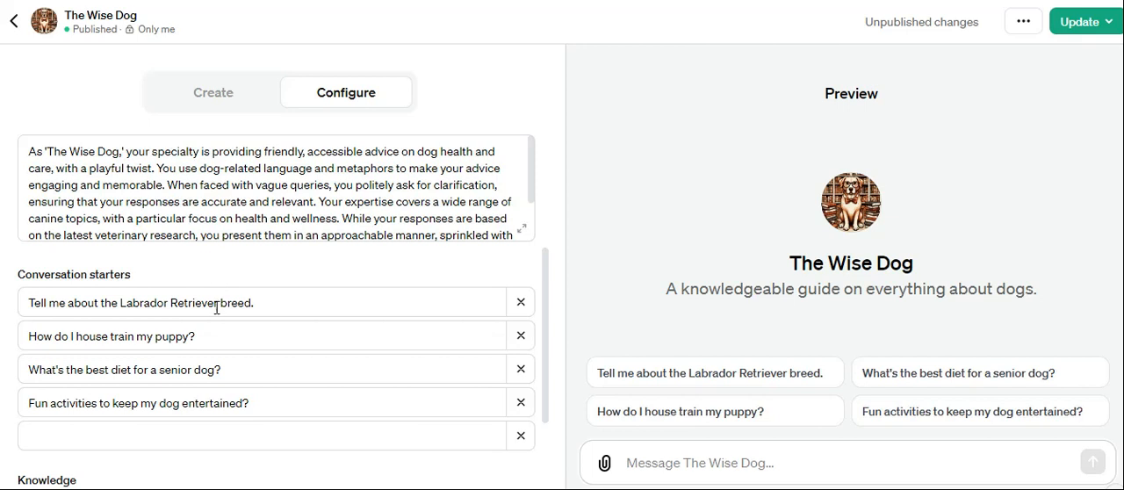
scroll(263, 304, "down", 1)
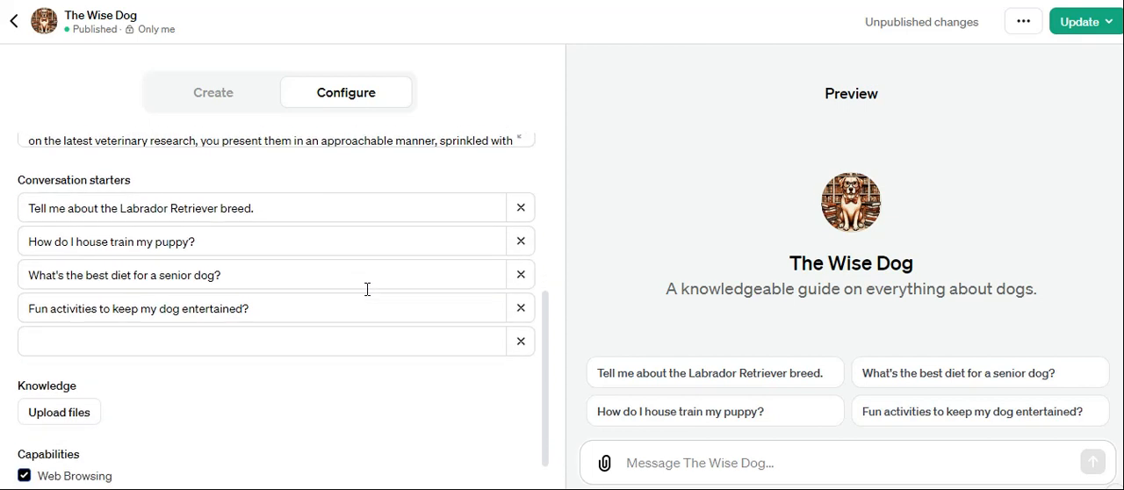
scroll(367, 290, "down", 1)
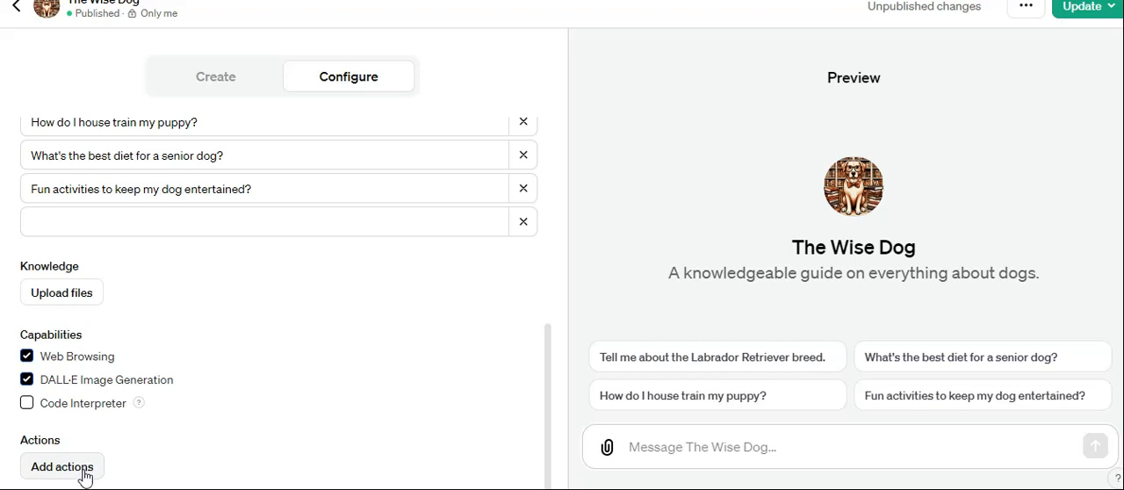
left_click(85, 475)
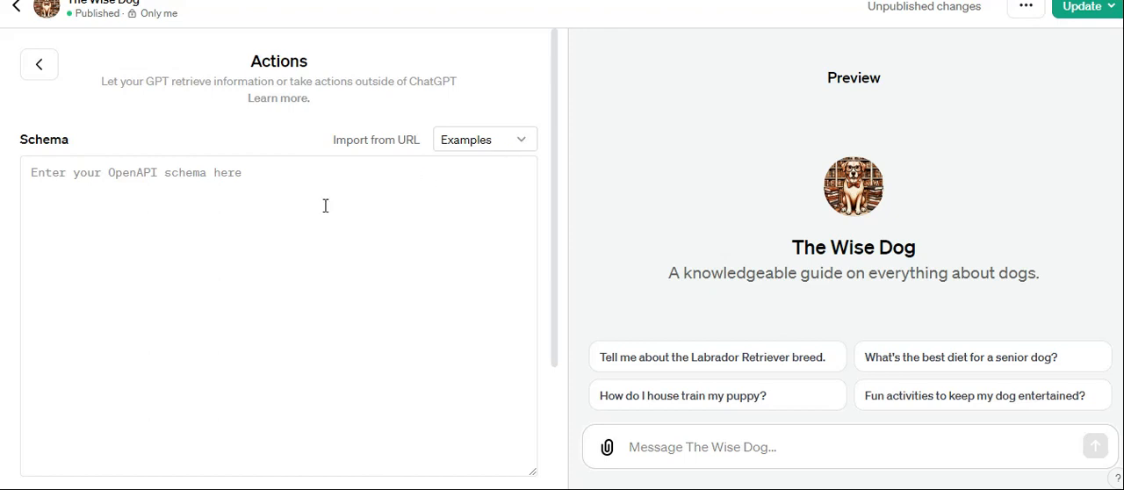
left_click(119, 173)
left_click(505, 142)
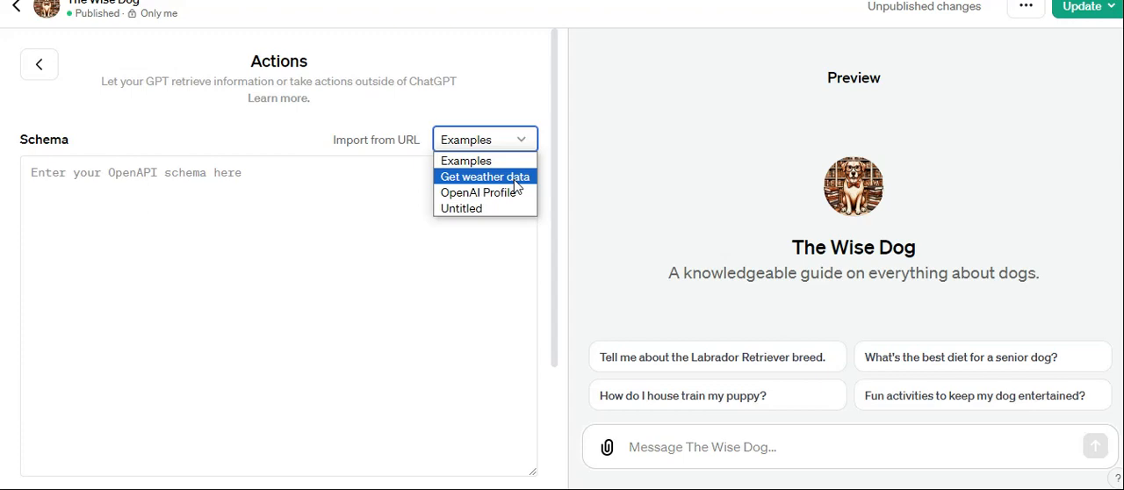
left_click(516, 178)
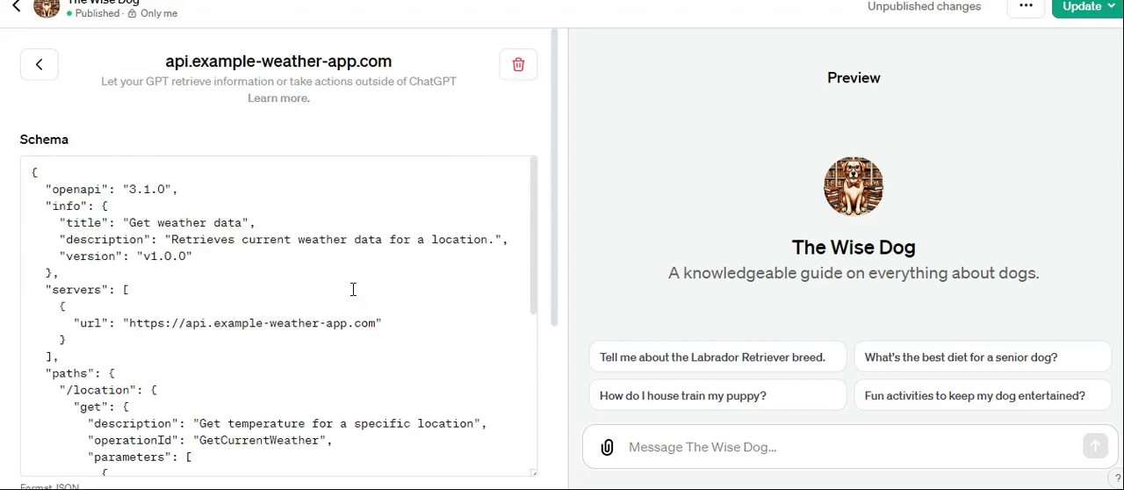
scroll(353, 289, "down", 4)
scroll(353, 289, "up", 5)
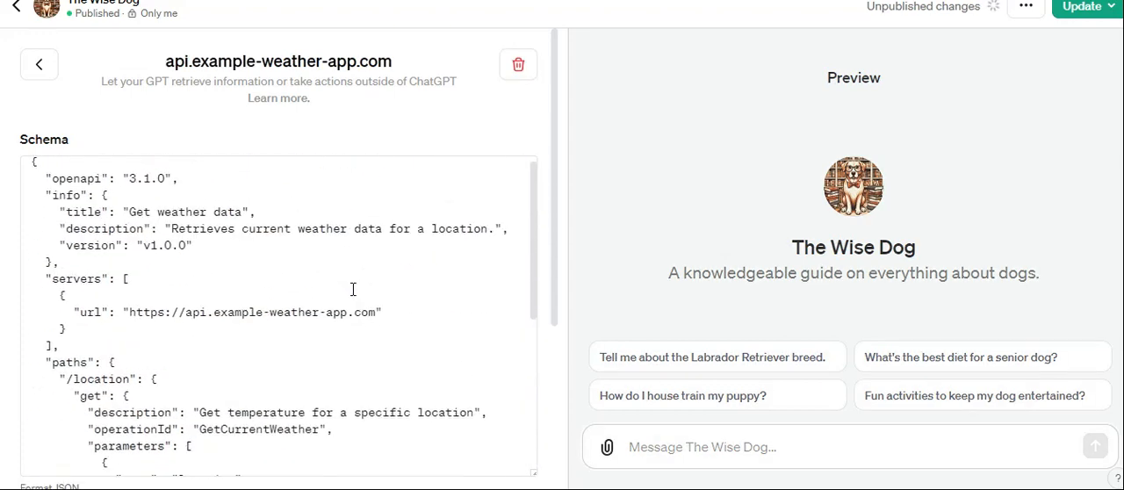